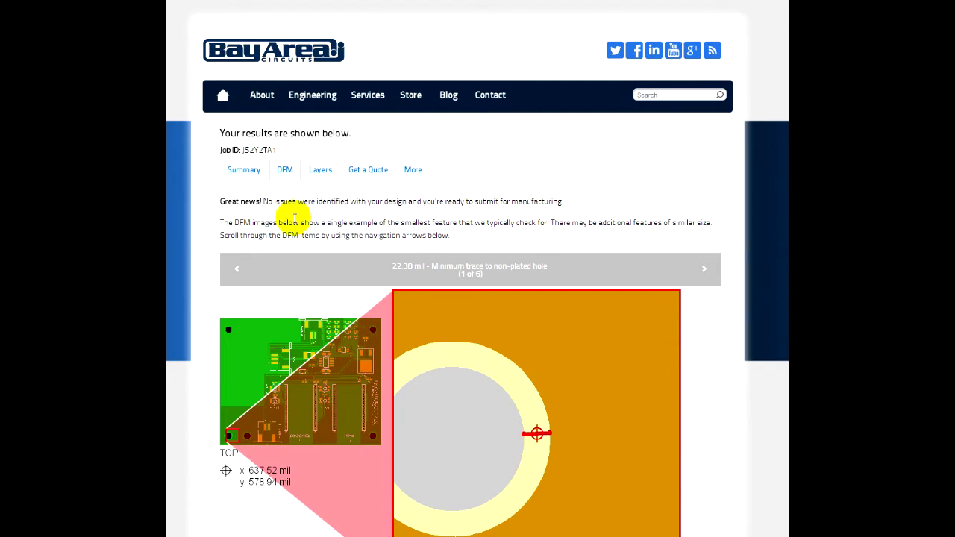
# Step through the DFM images of the smallest features and review the DFM Checks table of minimum distances.
pyautogui.click(706, 270)
pyautogui.click(706, 270)
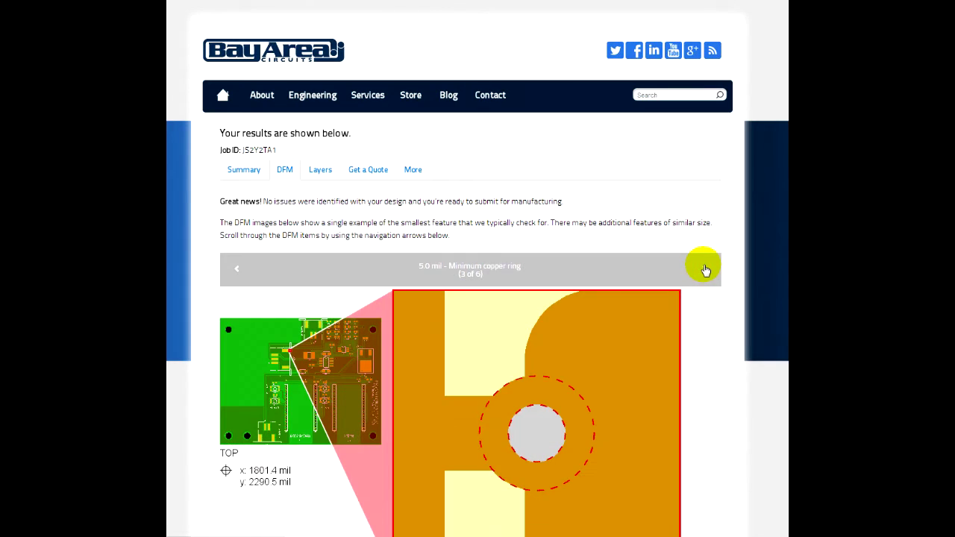
pyautogui.click(706, 270)
pyautogui.click(706, 270)
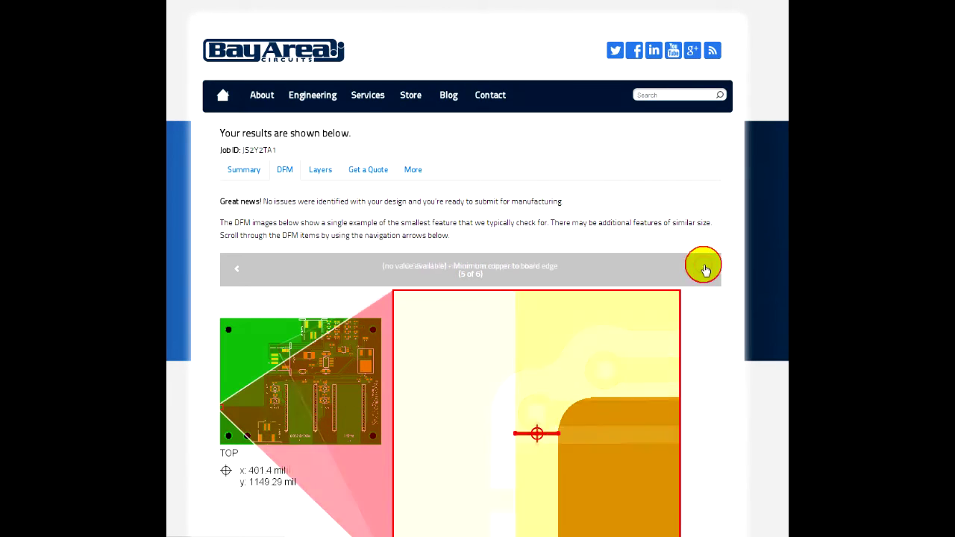
pyautogui.click(706, 270)
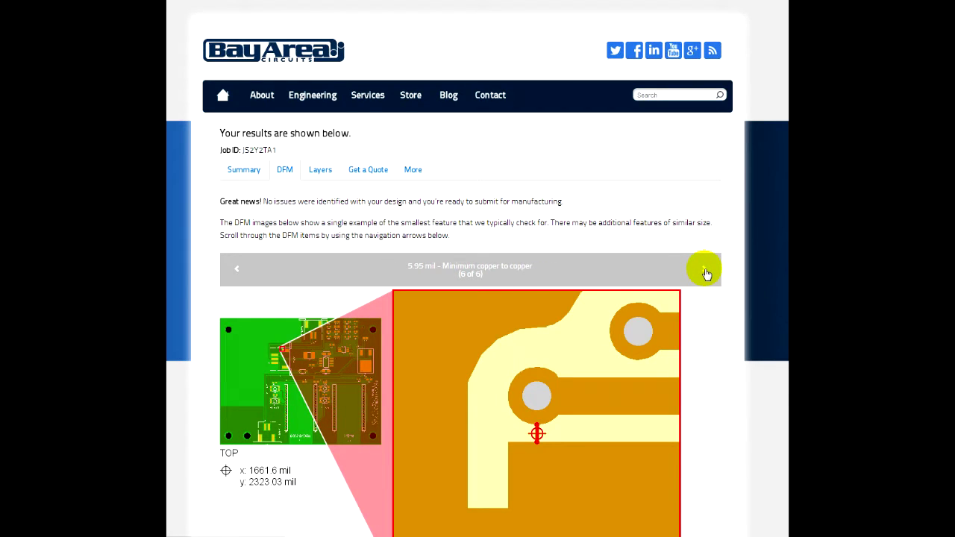
pyautogui.click(706, 270)
pyautogui.click(706, 270)
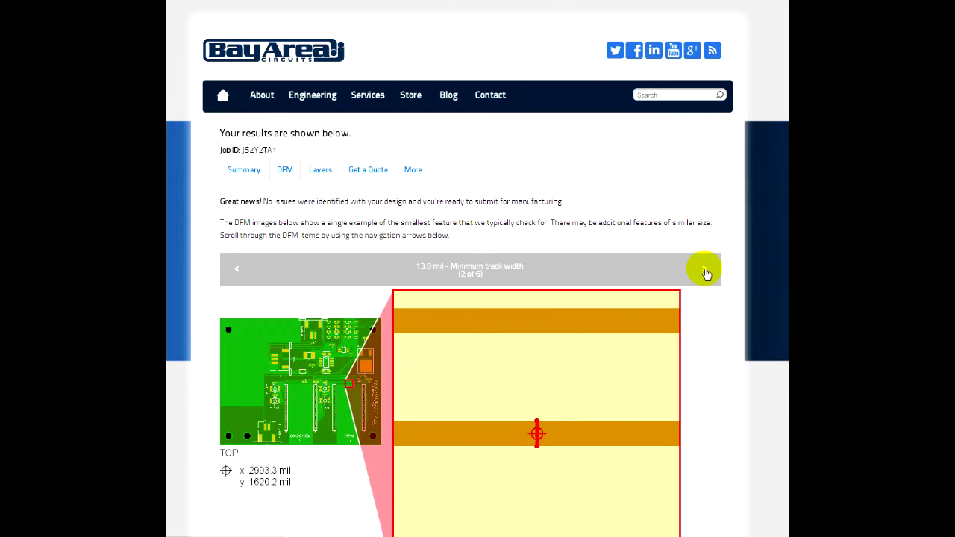
pyautogui.click(706, 270)
pyautogui.click(706, 271)
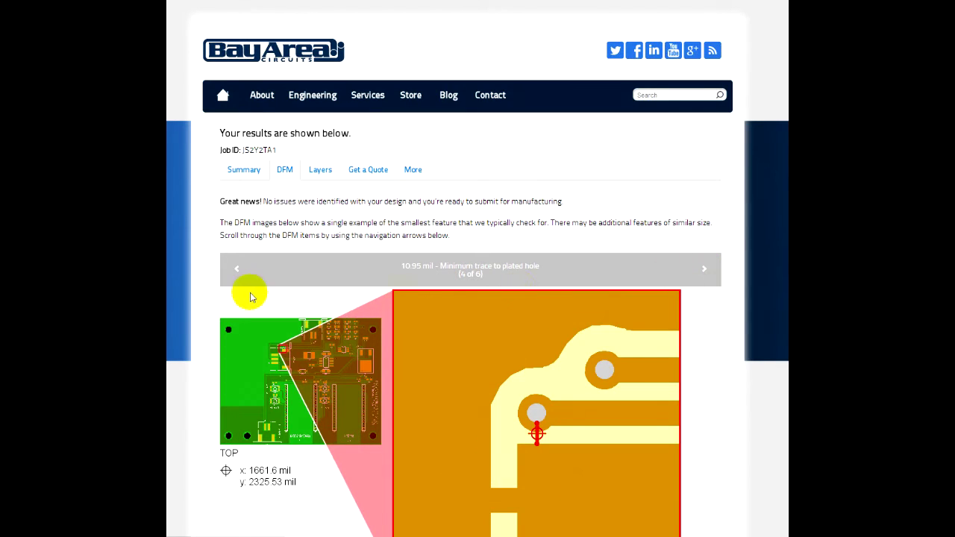
pyautogui.scroll(-5, 198, 253)
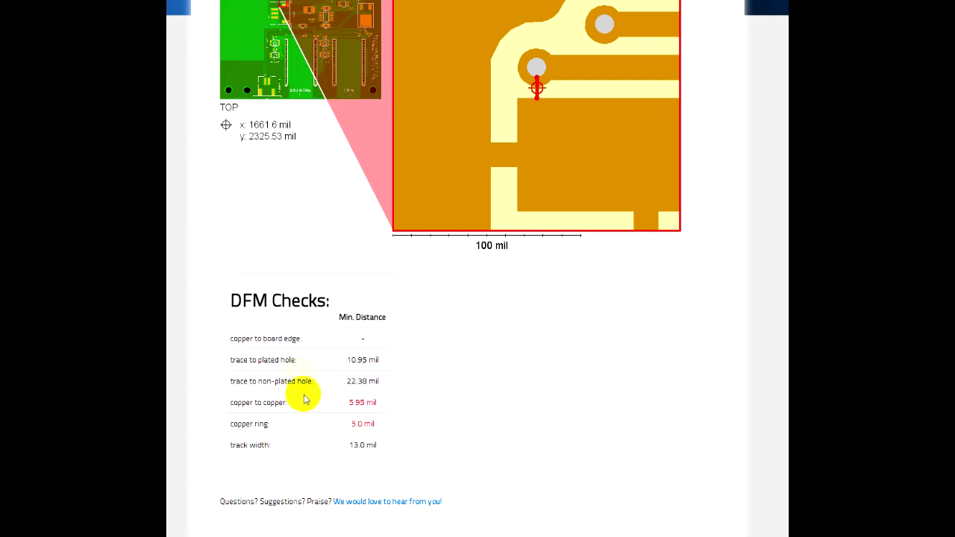
pyautogui.scroll(-1, 269, 351)
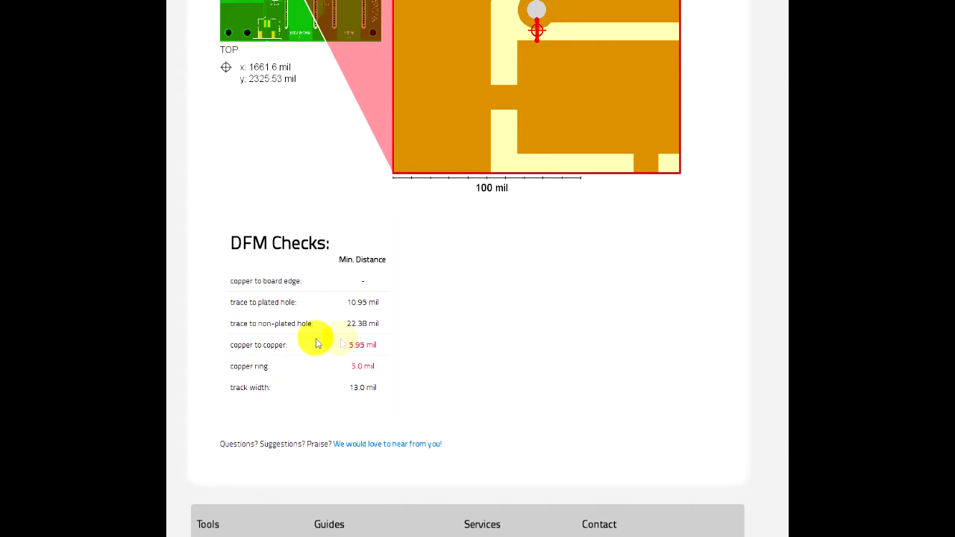
# Show the job summary and examine the board specifications together with the top and bottom board renderings.
pyautogui.scroll(2, 309, 360)
pyautogui.scroll(3, 308, 362)
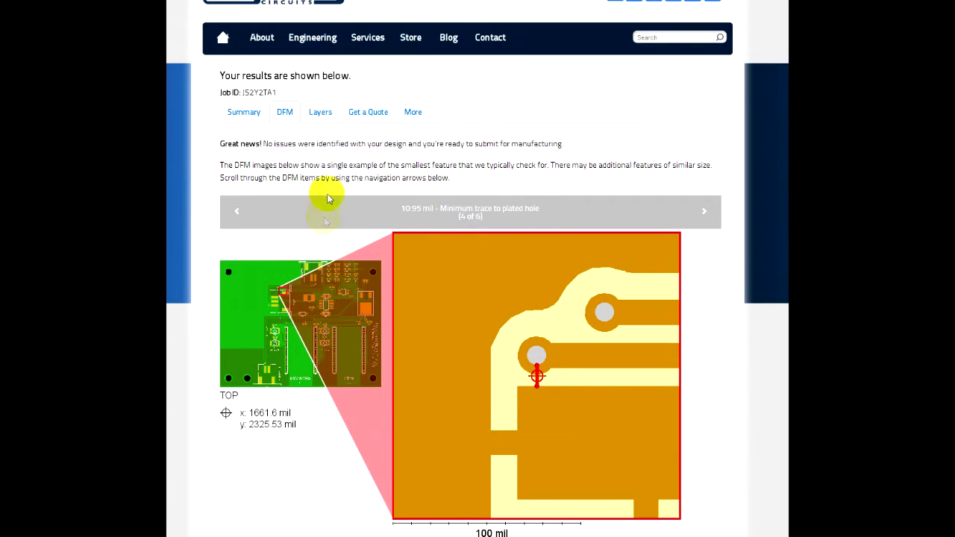
pyautogui.click(241, 111)
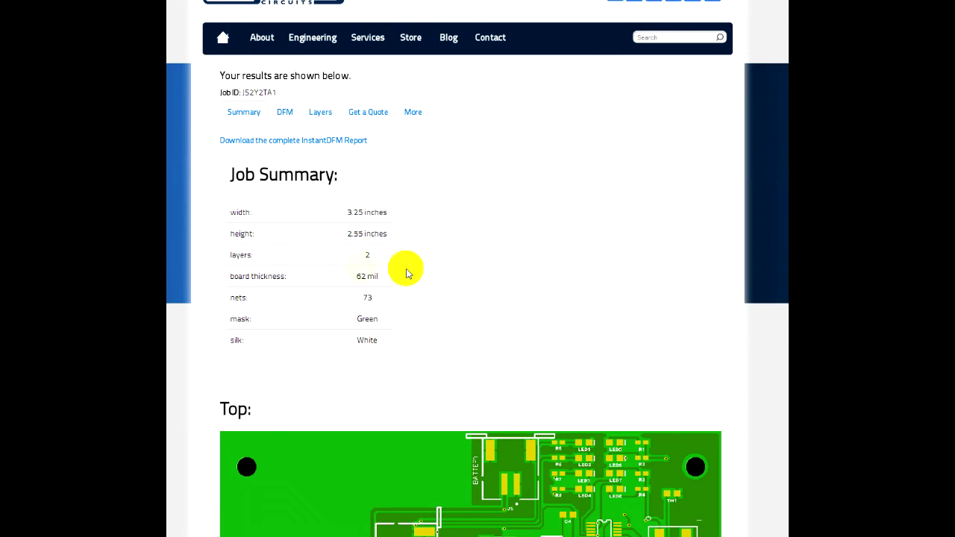
pyautogui.scroll(1, 448, 237)
pyautogui.scroll(-6, 448, 231)
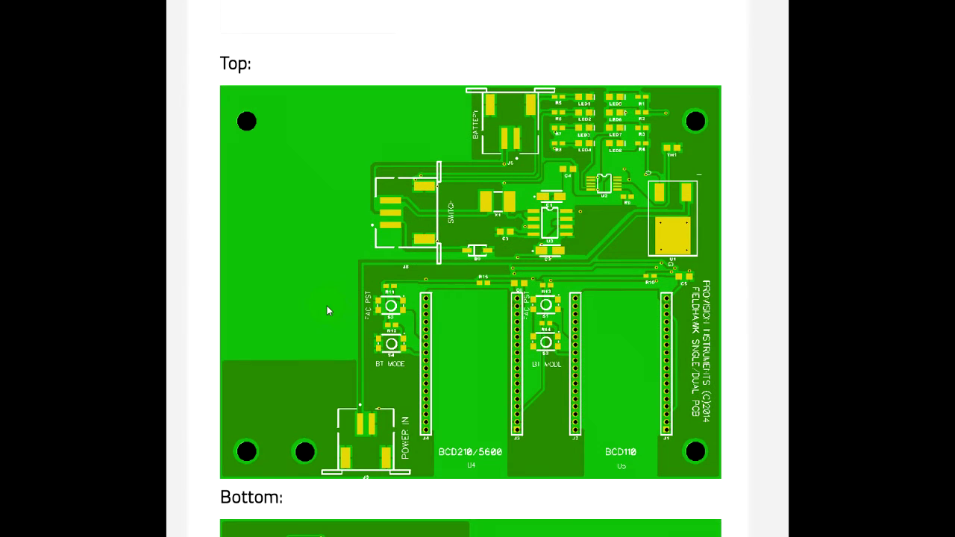
pyautogui.scroll(-7, 328, 313)
pyautogui.scroll(4, 328, 316)
pyautogui.click(326, 328)
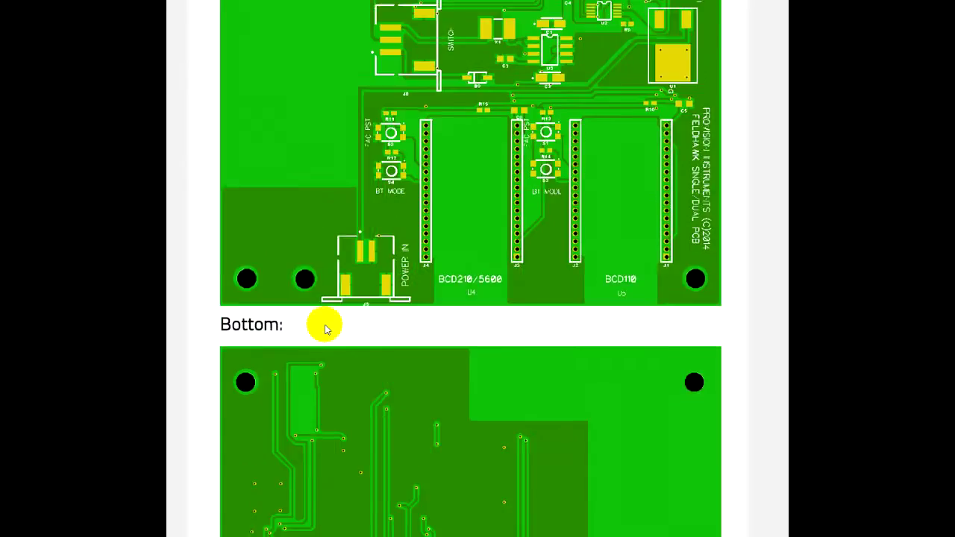
pyautogui.scroll(8, 324, 328)
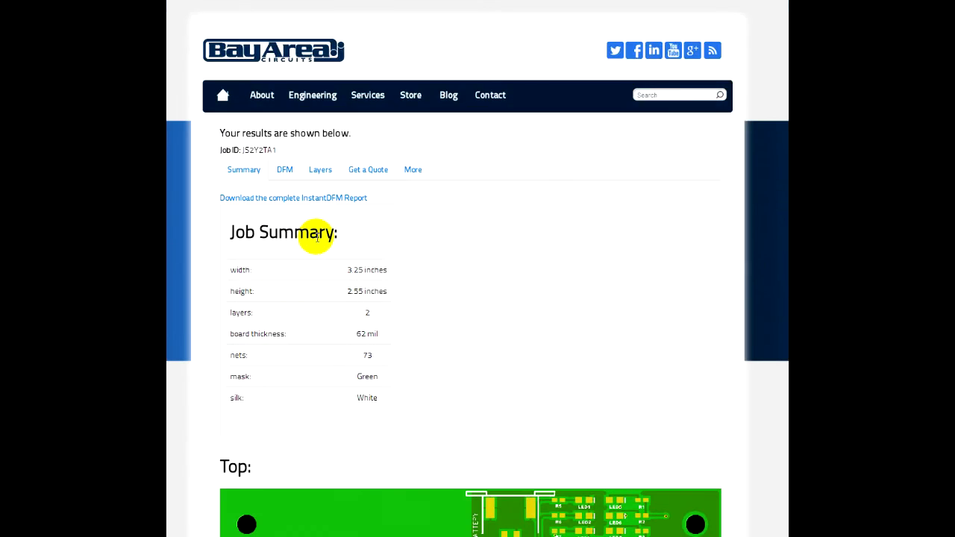
# Show the layer information and examine the board stackup and the descriptions of the uploaded layer files.
pyautogui.click(321, 170)
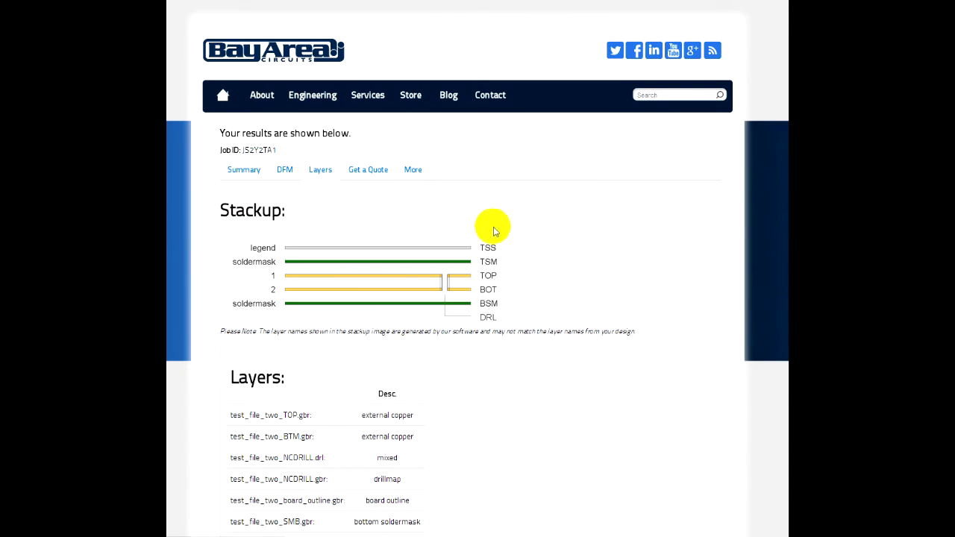
pyautogui.scroll(-1, 560, 290)
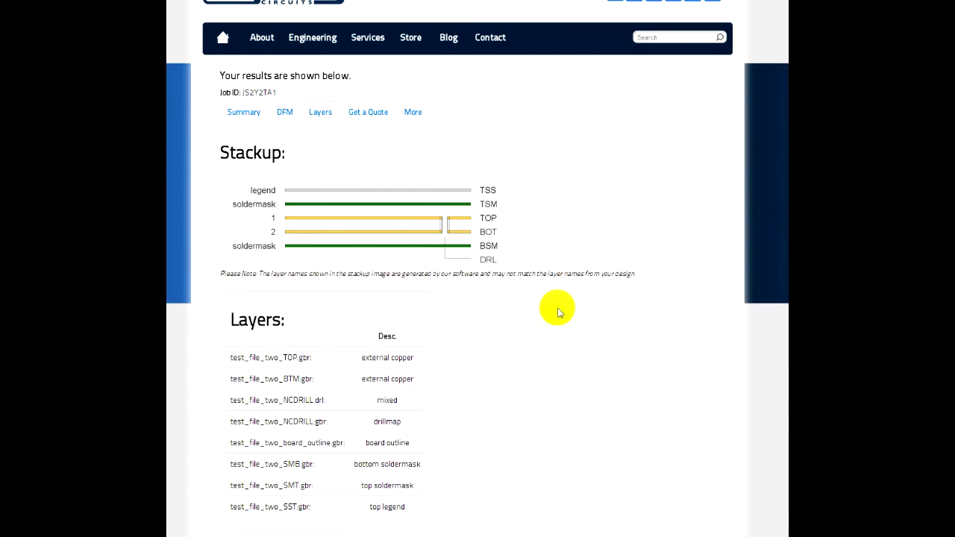
pyautogui.scroll(-1, 553, 325)
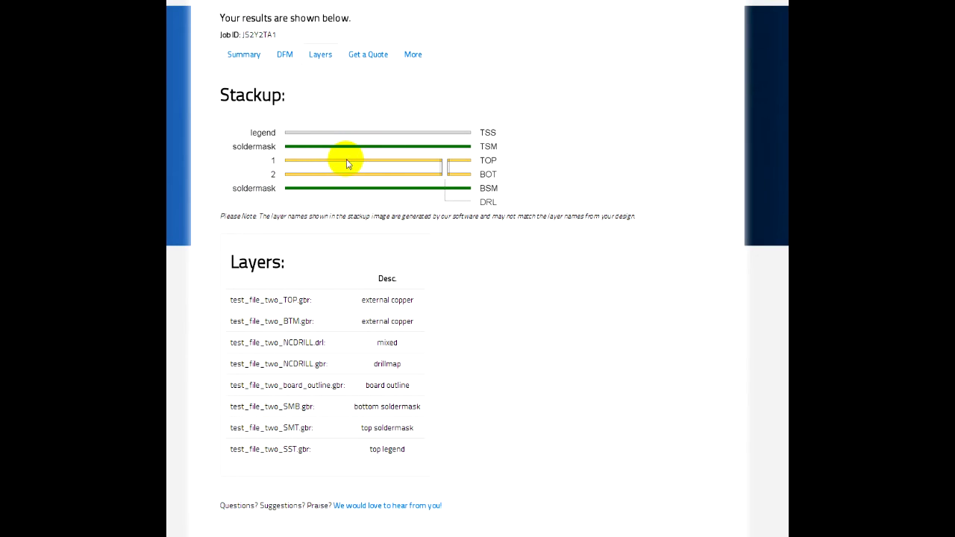
pyautogui.scroll(-2, 523, 313)
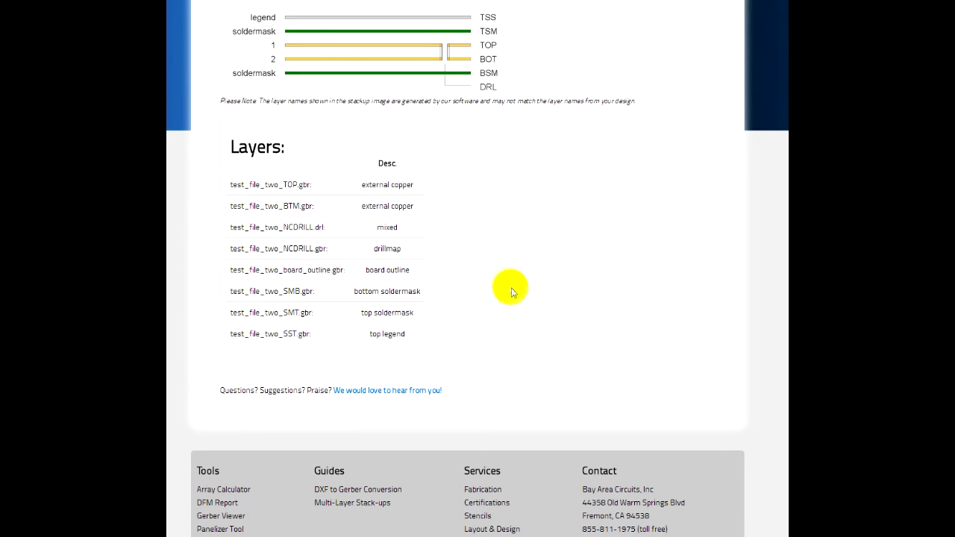
# Show the additional options for downloading the InstantDFM report, submitting a different design and reading the FAQ.
pyautogui.scroll(2, 507, 291)
pyautogui.scroll(1, 507, 296)
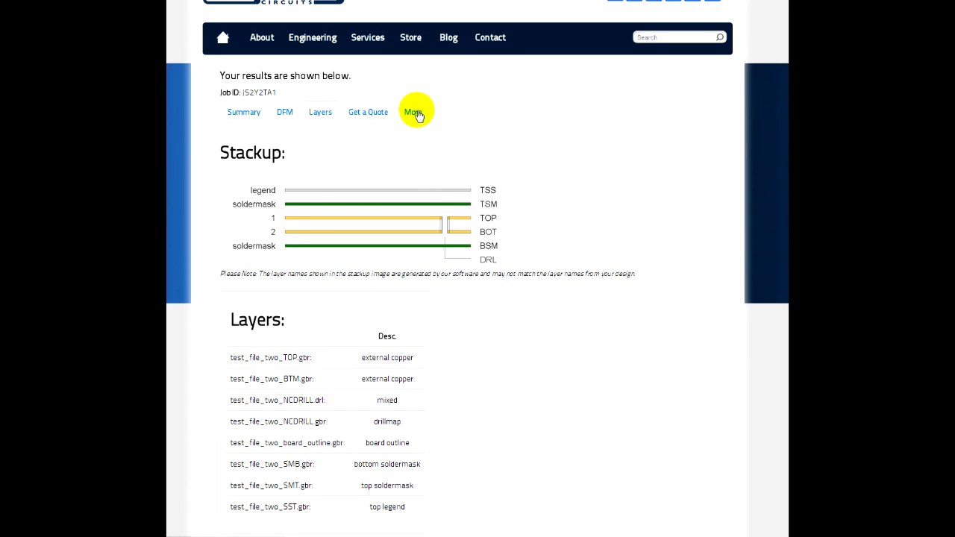
pyautogui.click(415, 114)
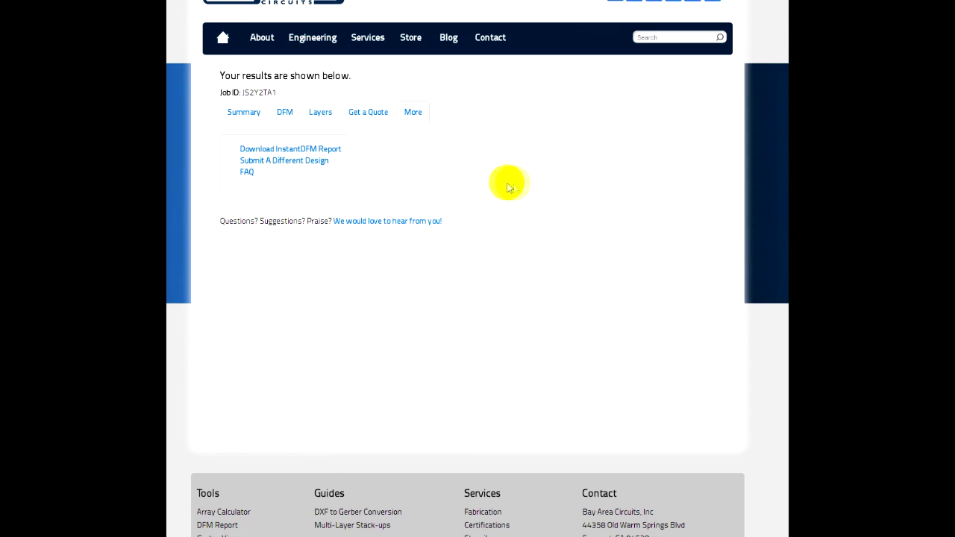
# Open the quote request form and review its contact, project name, quantity, turn time and additional info fields.
pyautogui.click(366, 113)
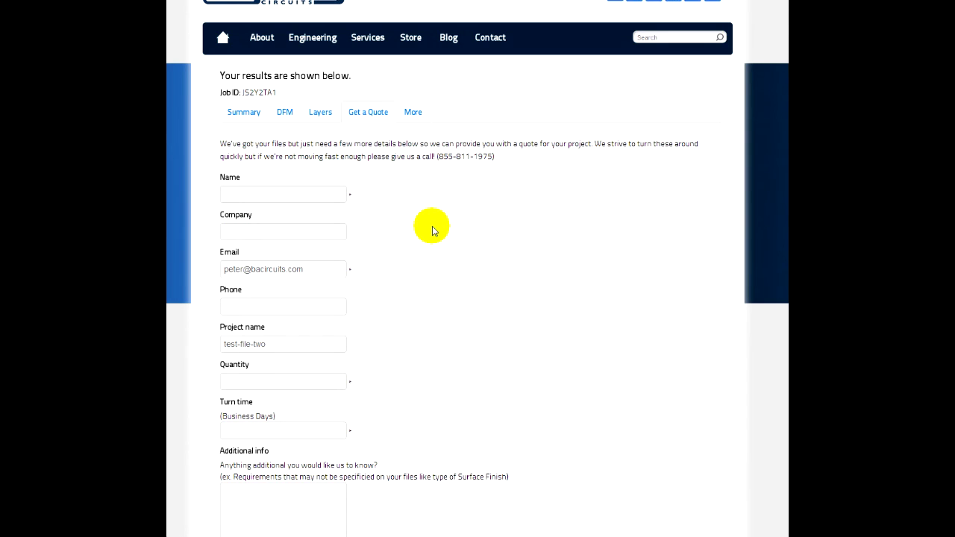
pyautogui.scroll(-1, 432, 226)
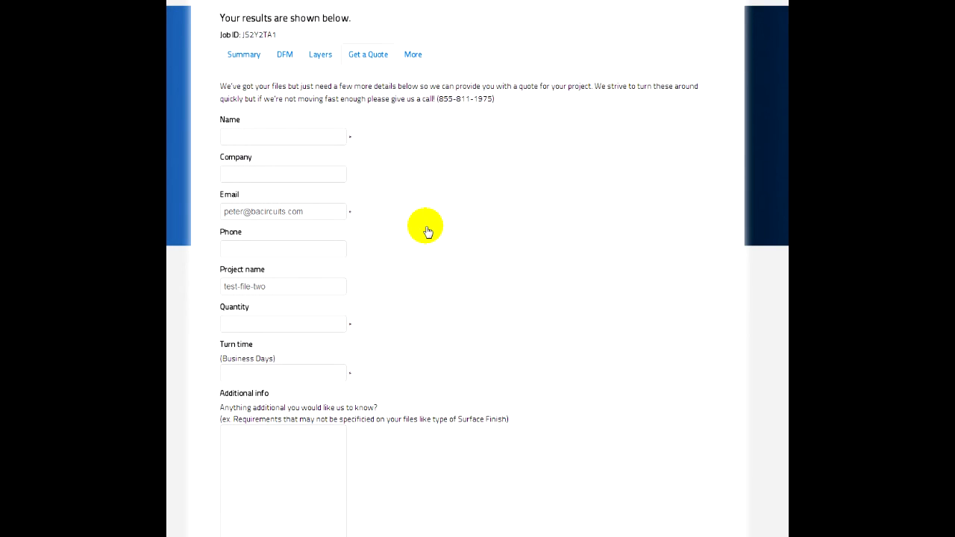
pyautogui.scroll(-1, 425, 203)
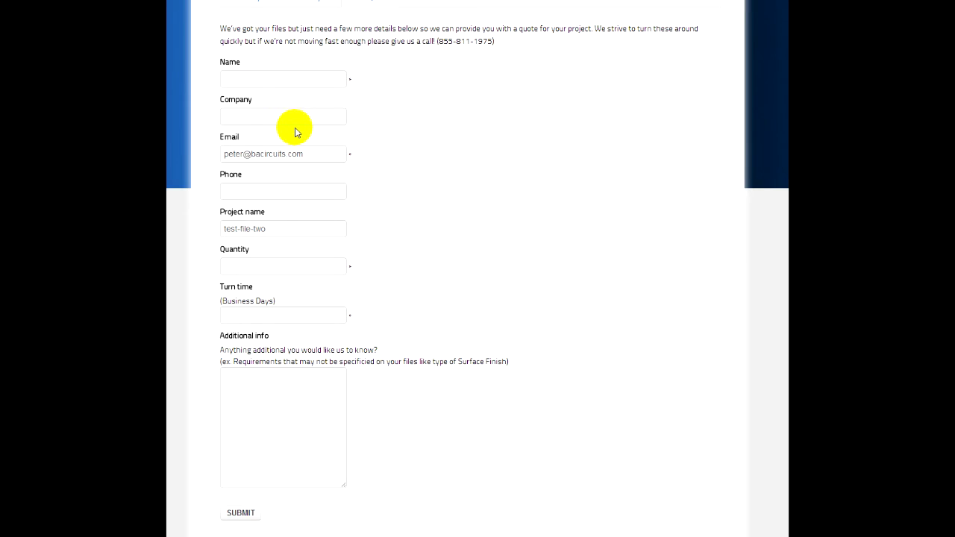
pyautogui.scroll(-1, 441, 202)
pyautogui.scroll(-1, 438, 204)
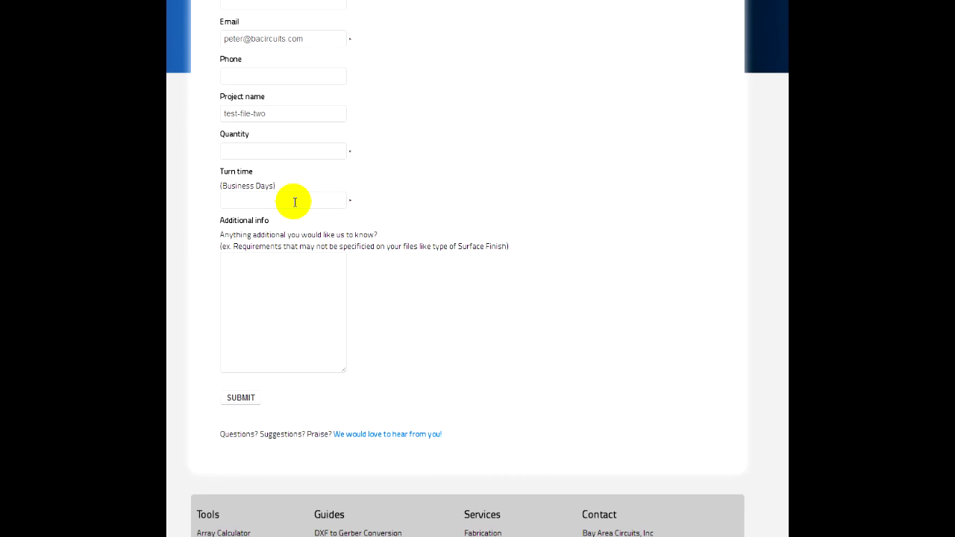
pyautogui.click(288, 201)
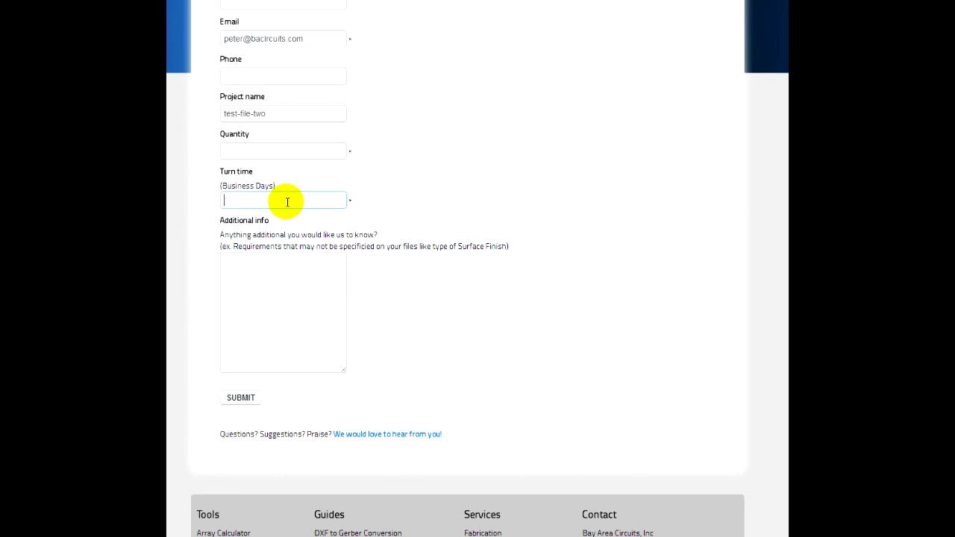
pyautogui.click(269, 295)
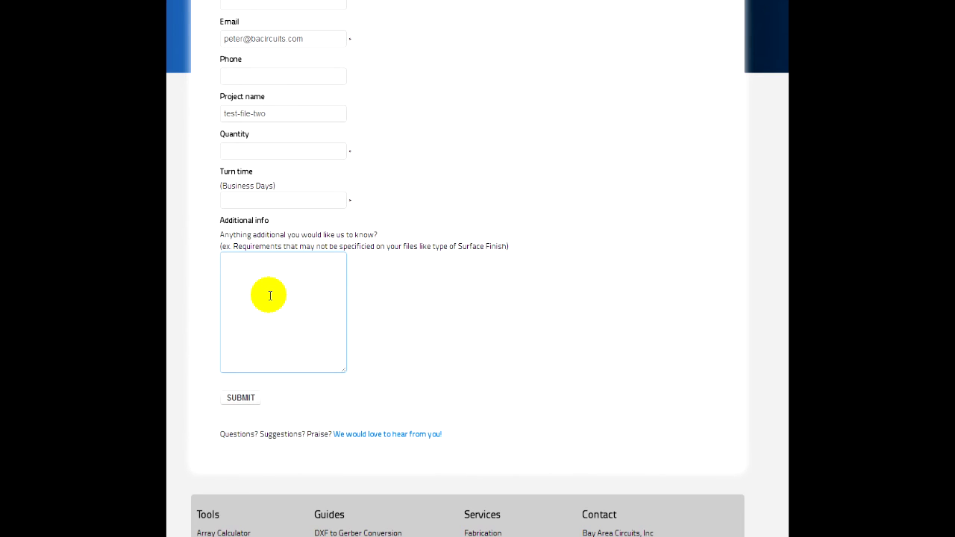
pyautogui.click(270, 295)
pyautogui.scroll(2, 301, 345)
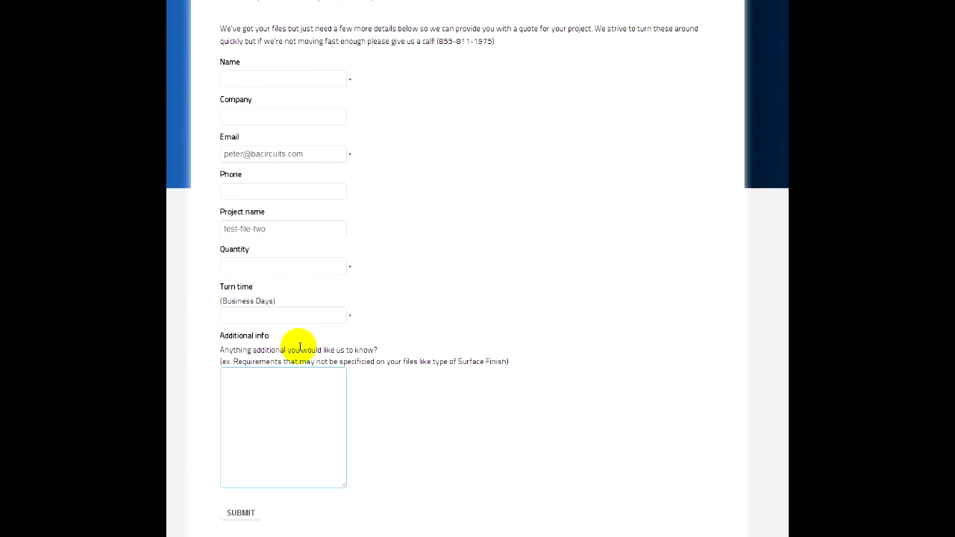
pyautogui.scroll(2, 428, 346)
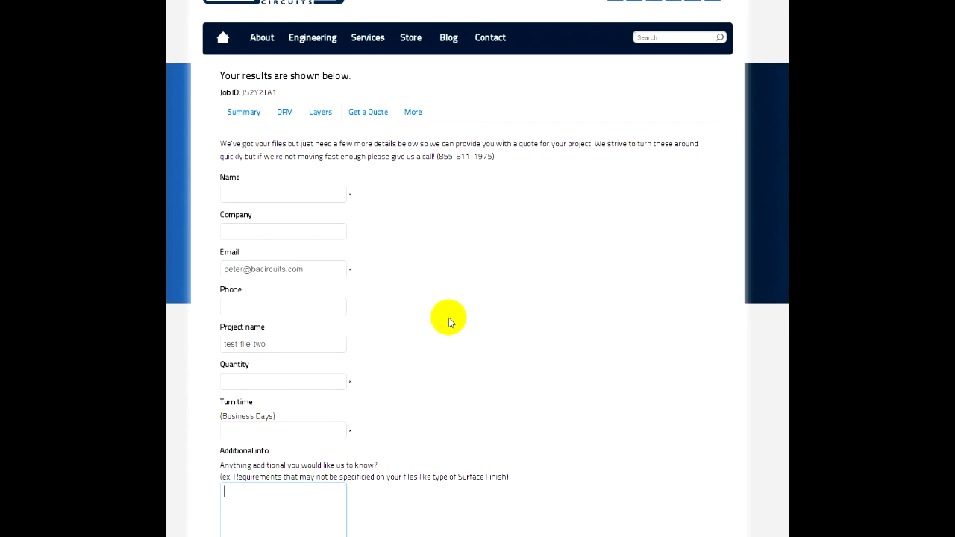
pyautogui.scroll(1, 448, 322)
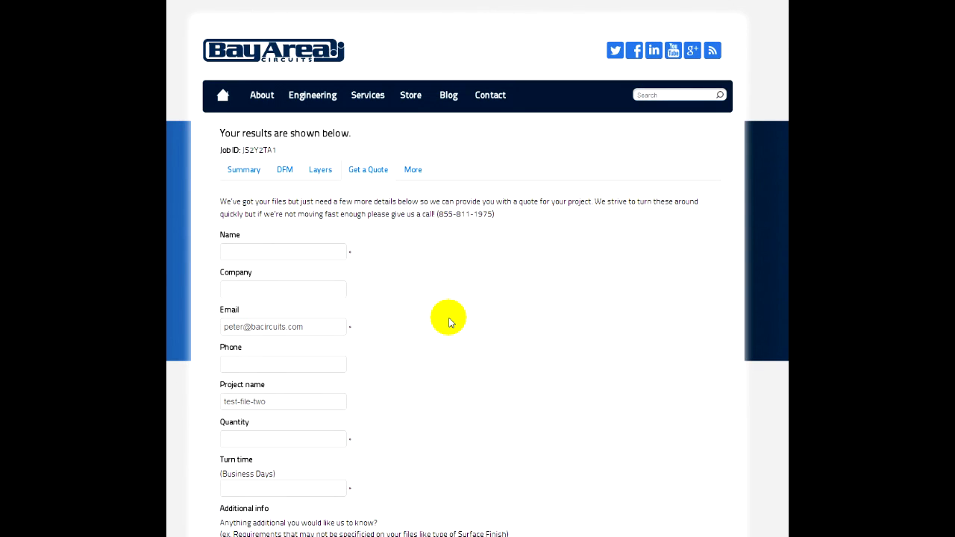